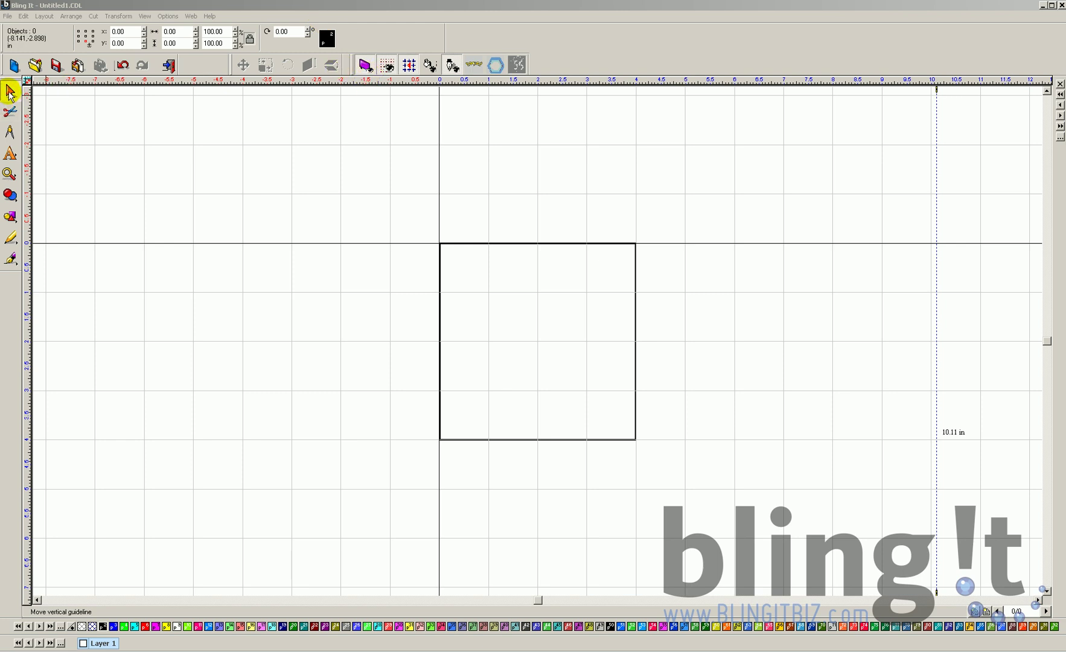
- Dock a toolbar into the property bar, then redock it in the second toolbar row
left_click(362, 67)
left_click_drag(451, 36, 449, 39)
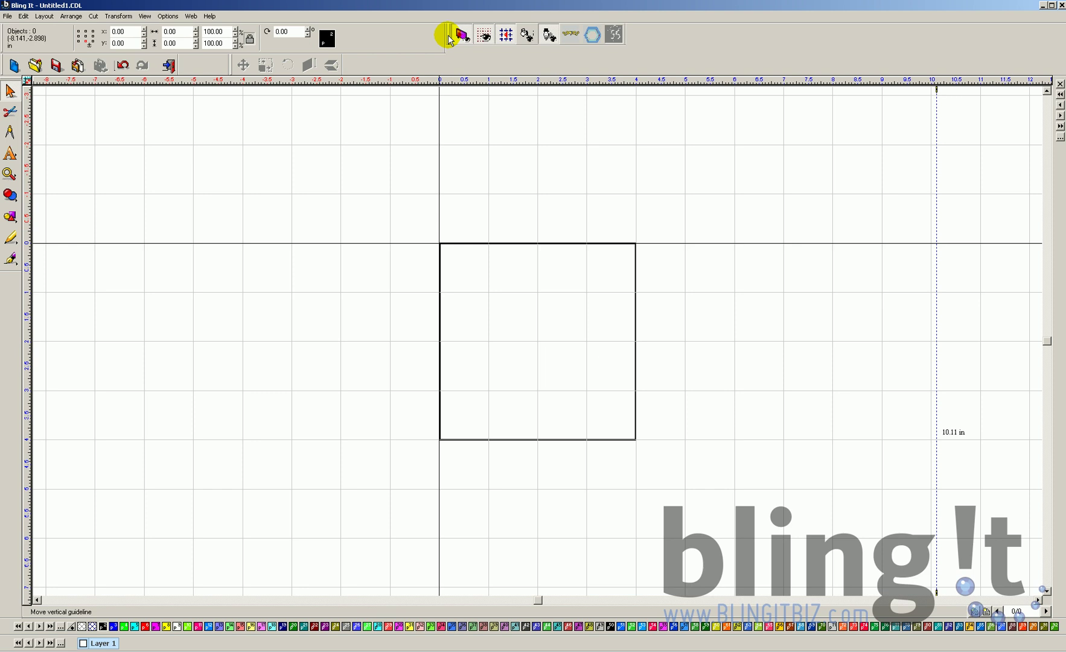
left_click_drag(447, 36, 362, 64)
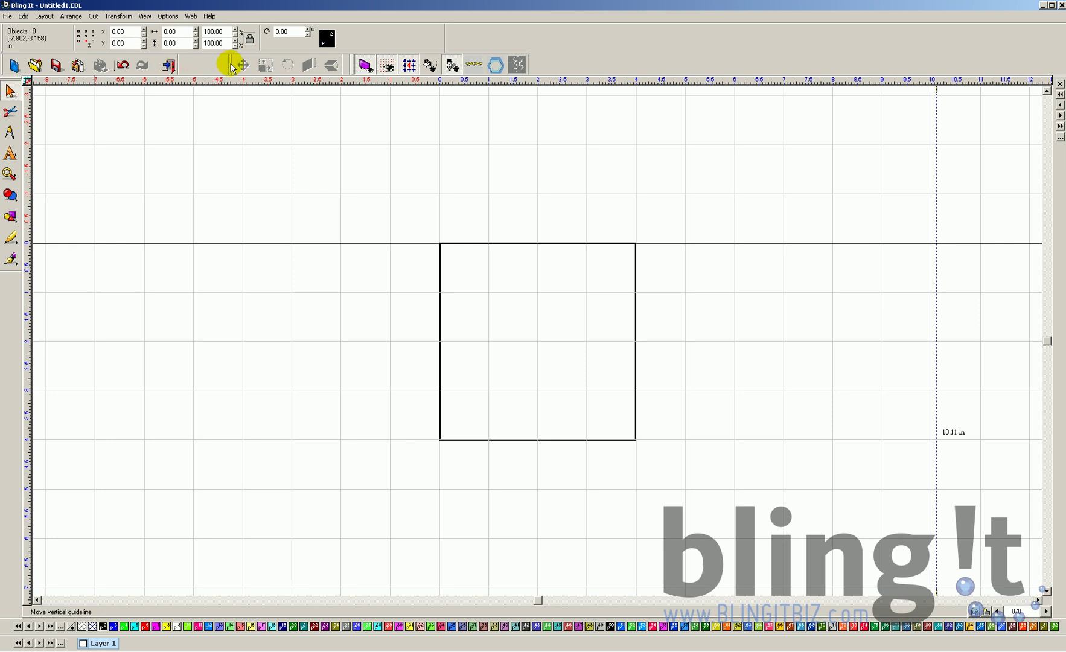
left_click_drag(5, 64, 6, 65)
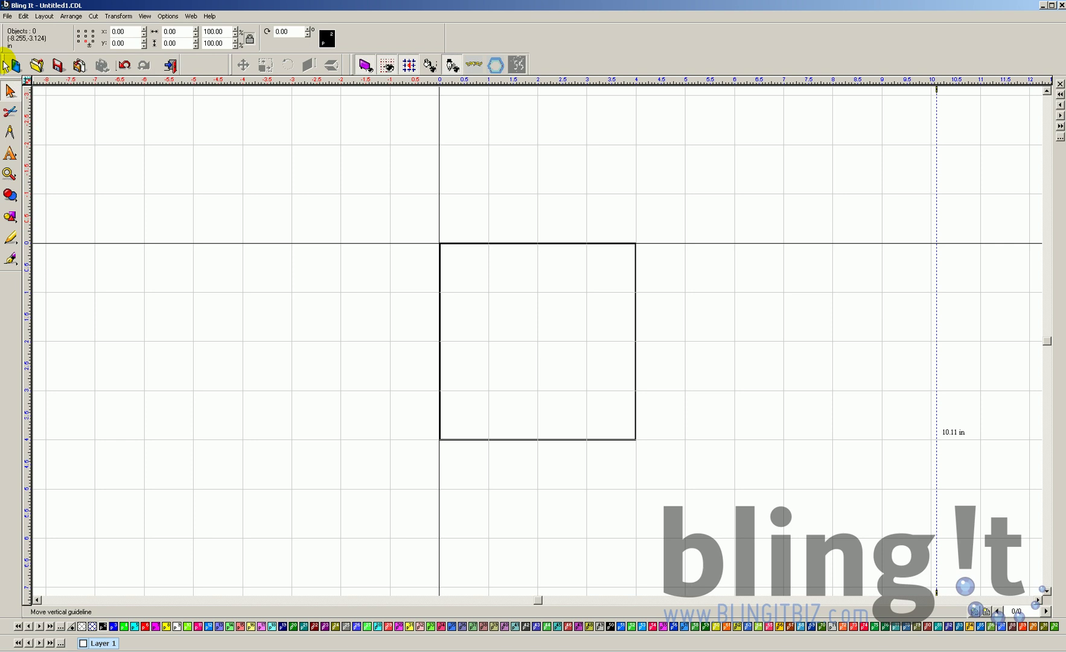
- Browse the Edit, Layout, Arrange, Transform, View, Options, Web and Help menus, ending on File
left_click(5, 17)
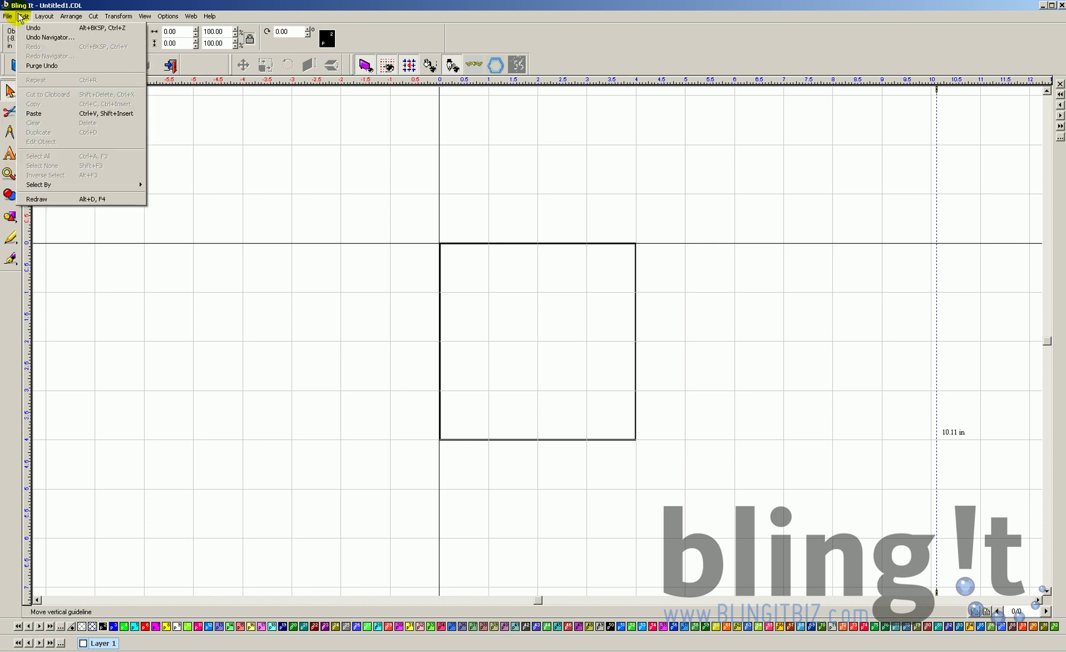
mouse_move(42, 17)
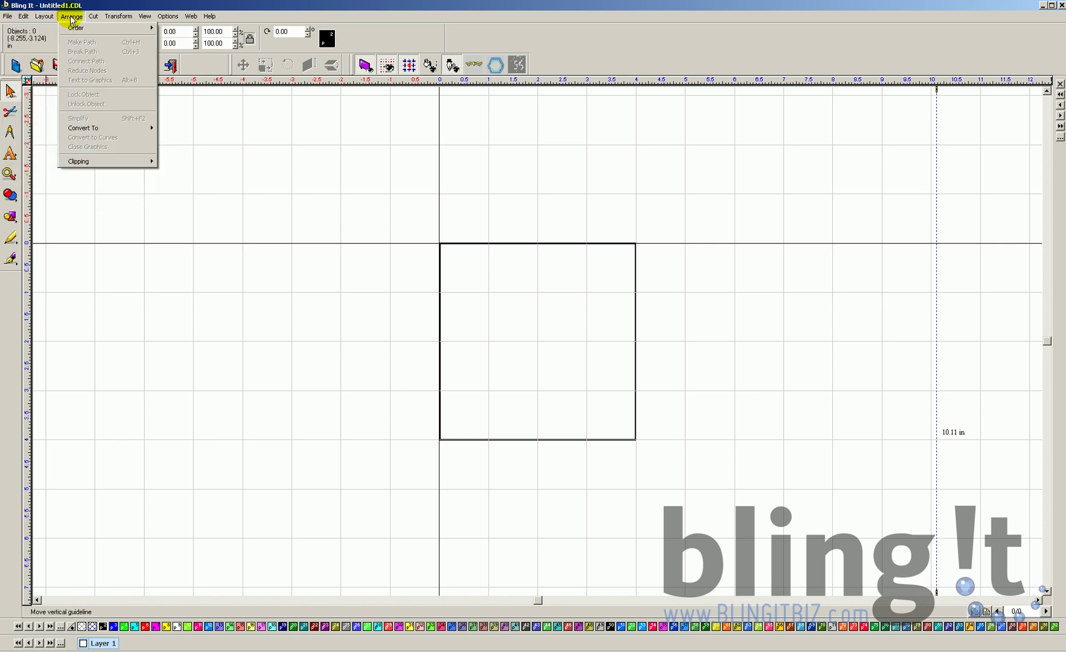
mouse_move(111, 21)
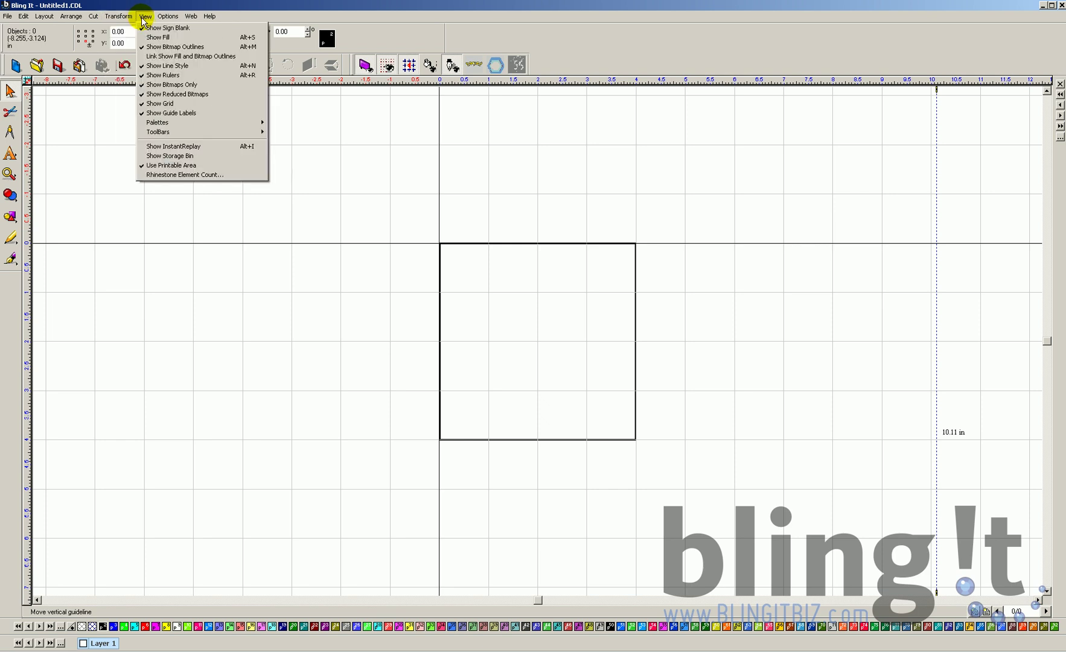
mouse_move(170, 20)
mouse_move(210, 18)
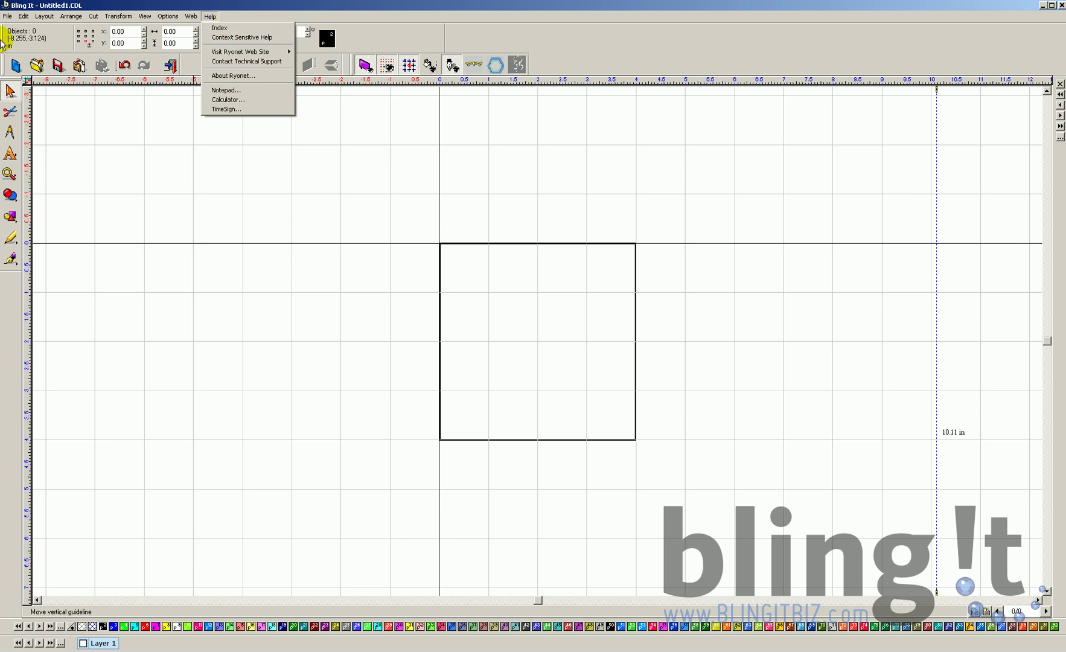
mouse_move(6, 18)
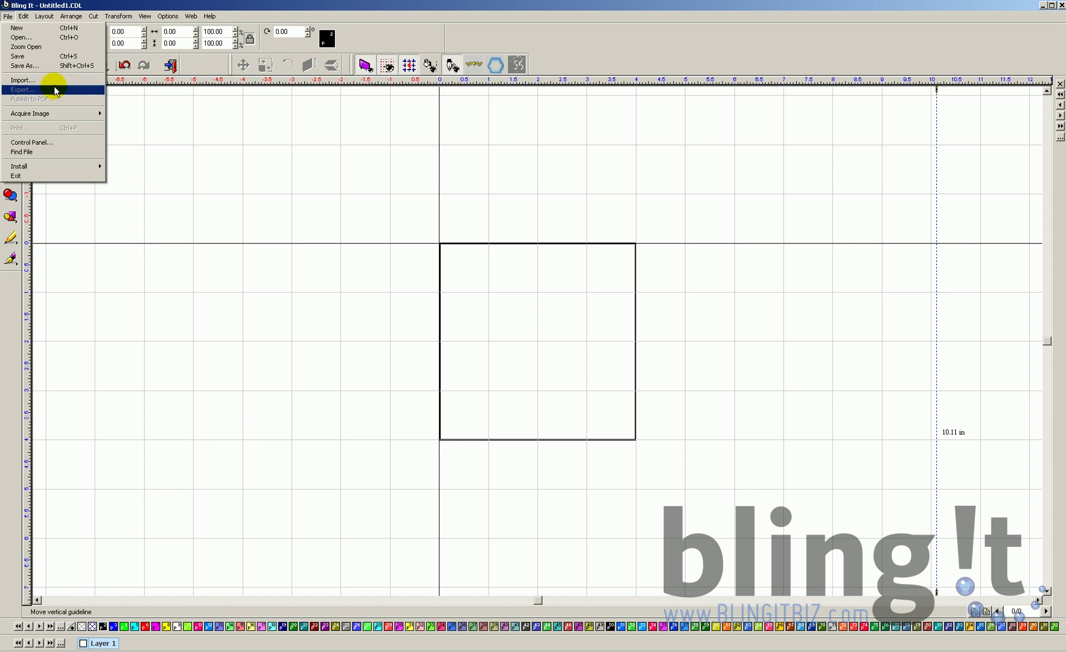
- Show the File > Install submenu listing Modules, Cutting Devices and Fonts
mouse_move(52, 115)
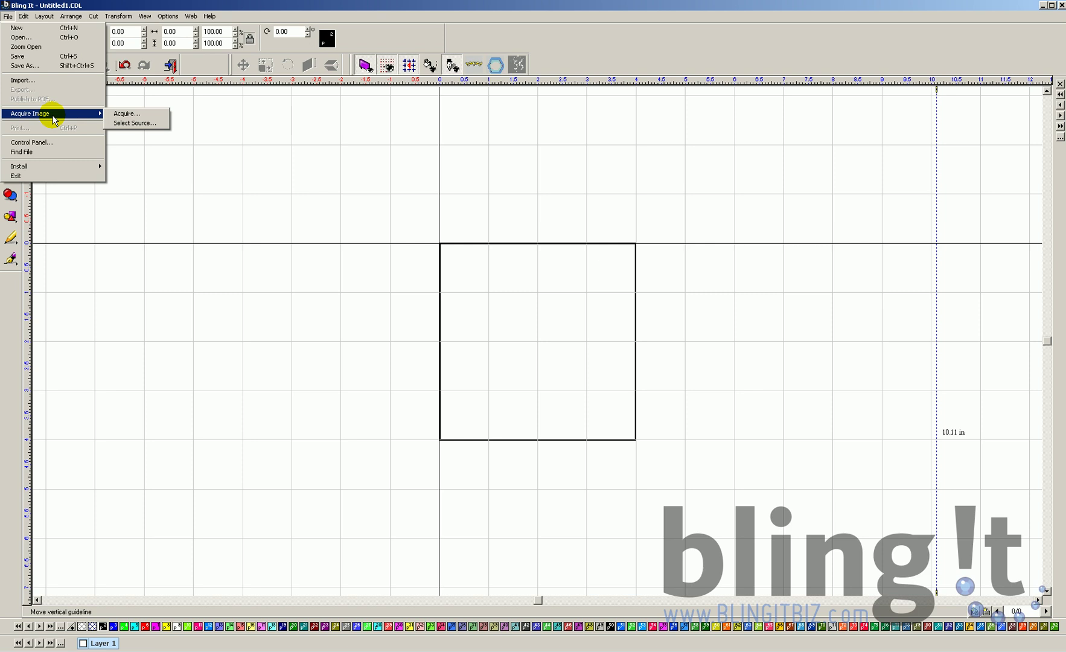
mouse_move(35, 171)
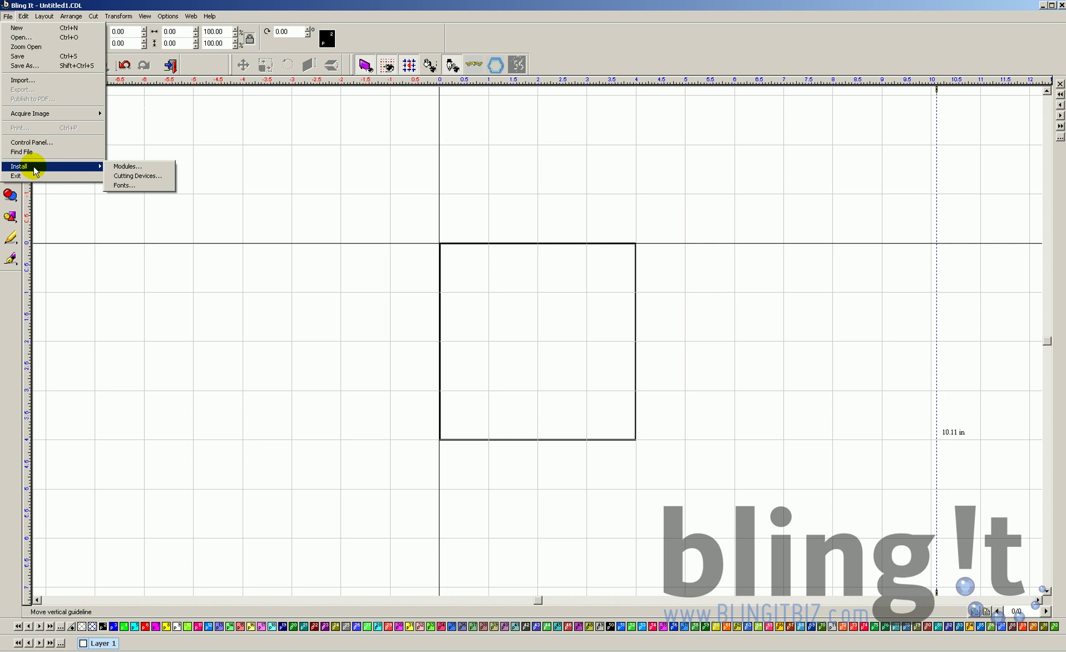
- Open the Cutting Devices driver installer and check Roland as the manufacturer
left_click(122, 177)
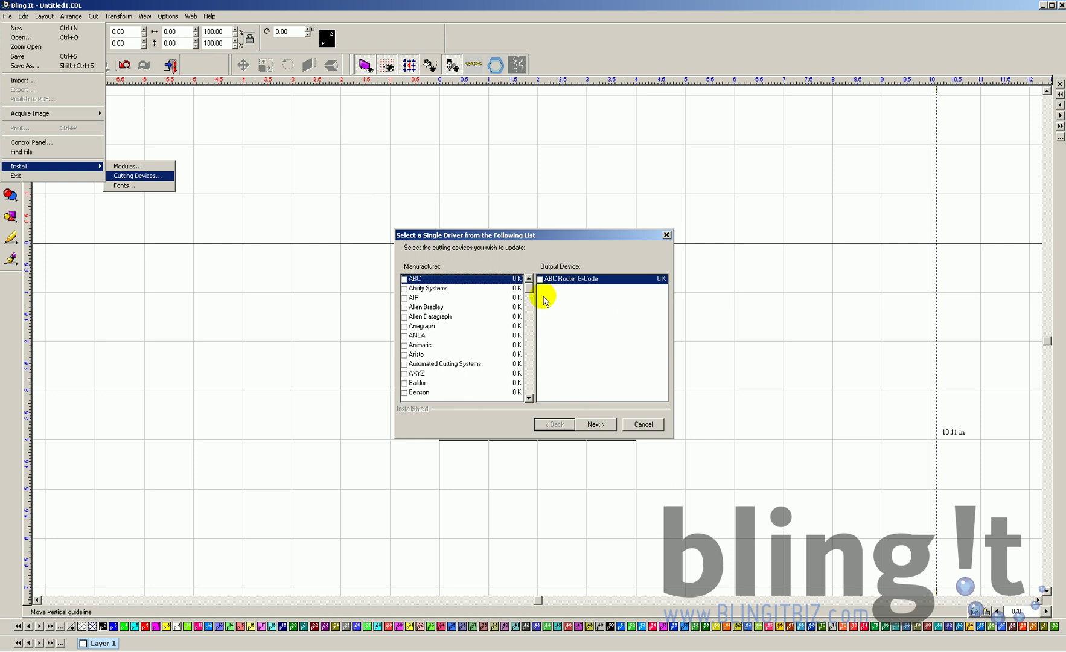
left_click_drag(529, 291, 530, 400)
left_click(529, 399)
left_click(530, 399)
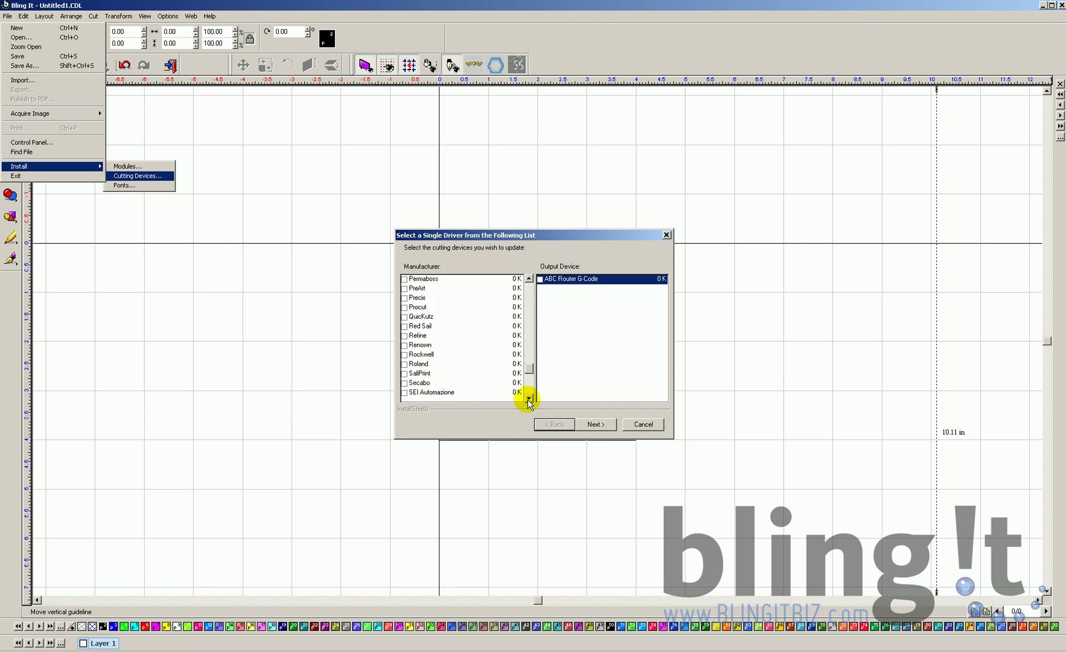
left_click(405, 364)
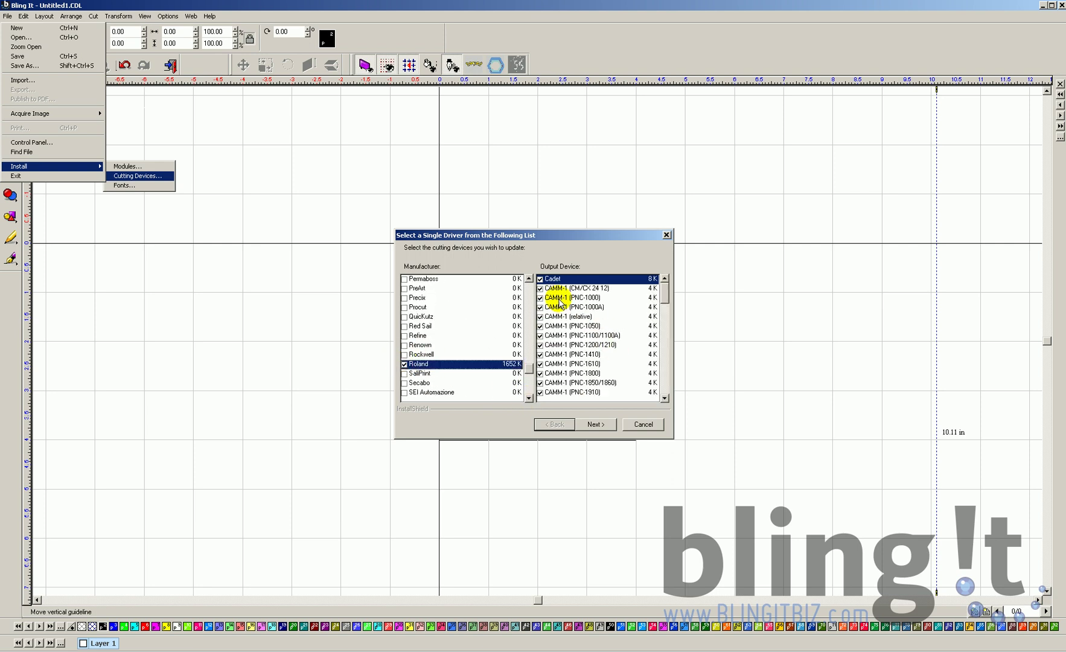
- In the Output Device list, uncheck the Grenadier, GX 300 and GX 400 drivers
left_click_drag(663, 294, 661, 356)
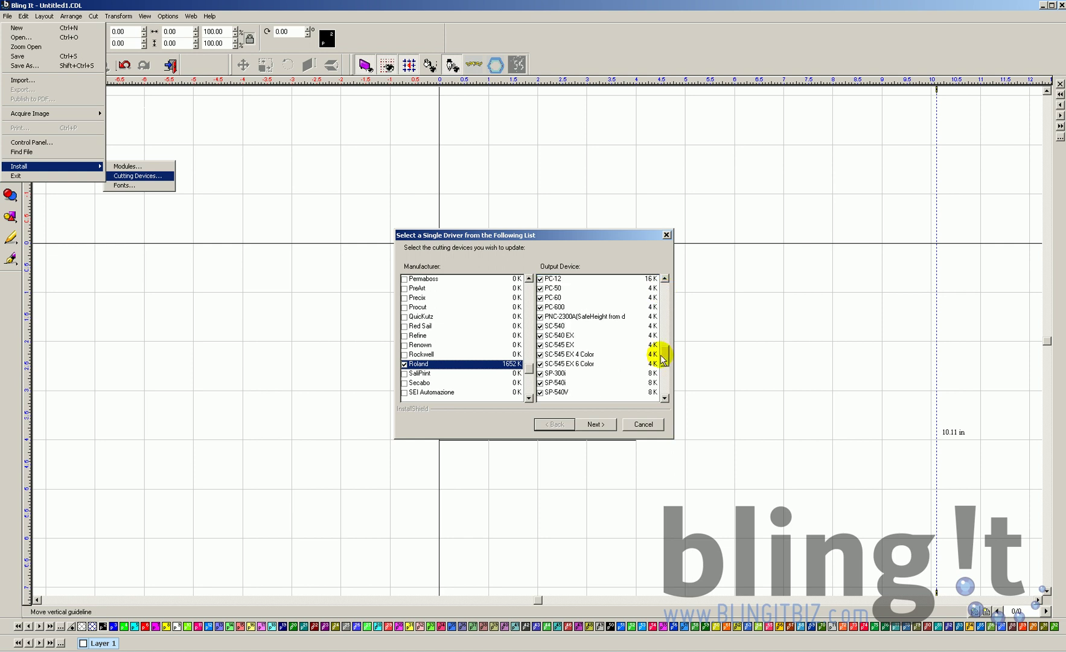
left_click(665, 399)
left_click(665, 398)
left_click(665, 398)
left_click(664, 399)
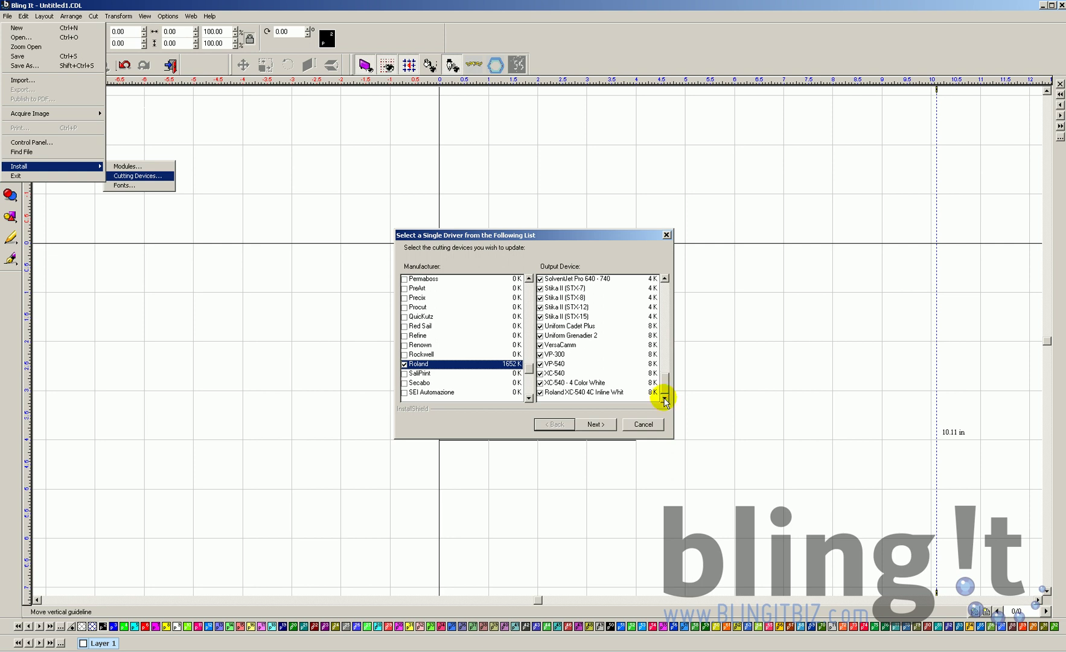
left_click(664, 279)
left_click(664, 279)
left_click(664, 279)
left_click(664, 279)
left_click(664, 279)
left_click(664, 278)
left_click(664, 278)
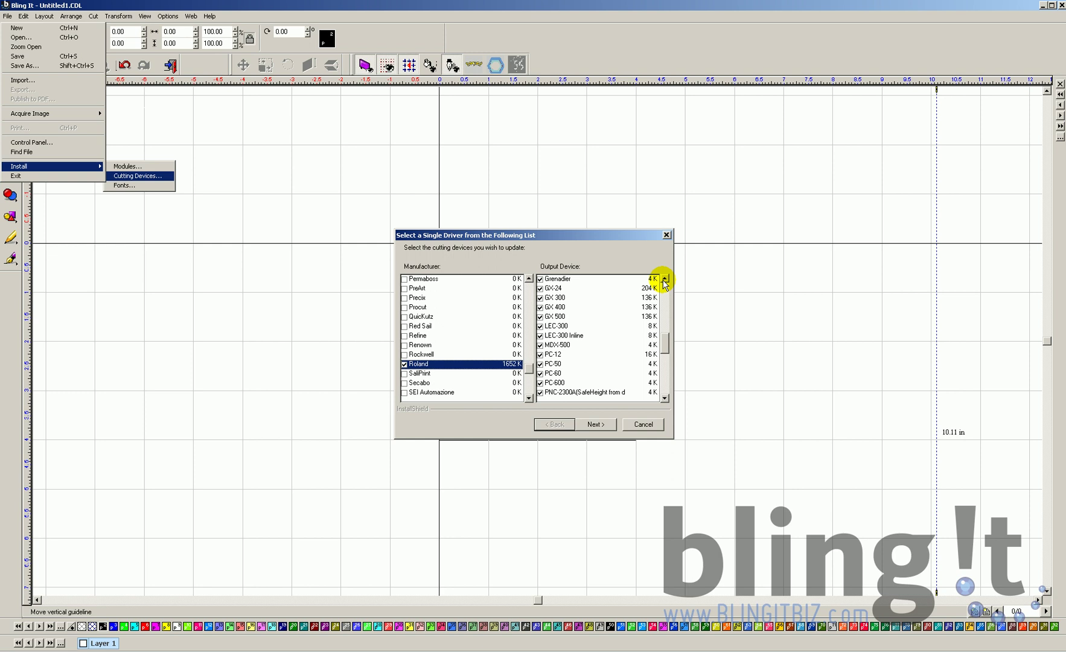
left_click(540, 279)
left_click(540, 297)
left_click(540, 307)
- Uncheck the GX 500, LEC-300 Inline, LEC-300, MDX-500 and PC-12 drivers
left_click(541, 316)
left_click(541, 335)
left_click(541, 326)
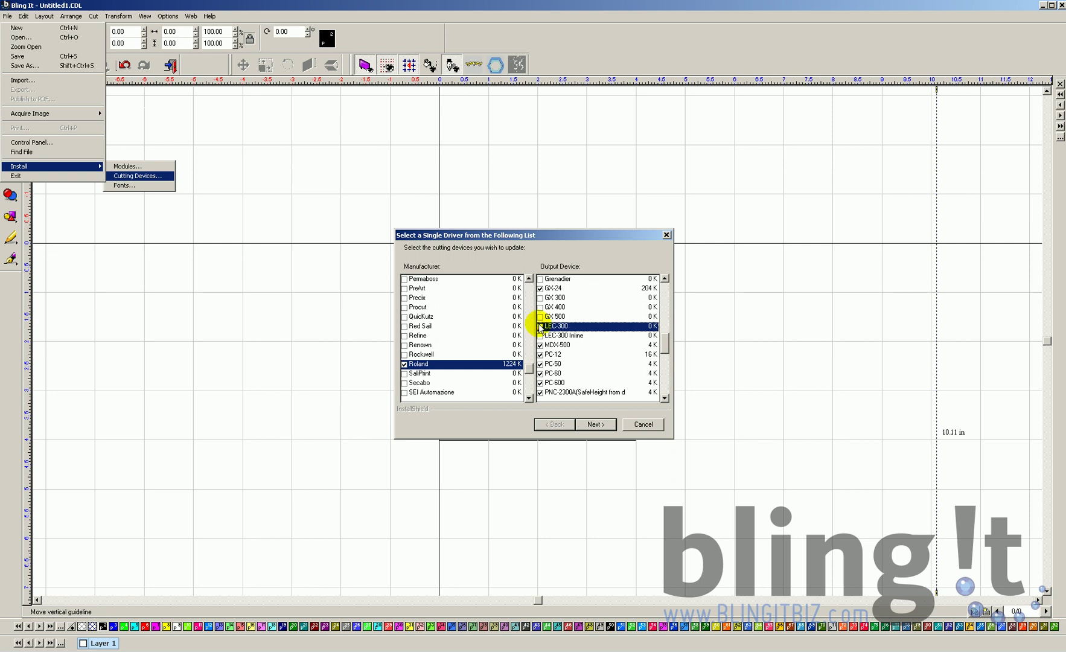
left_click(540, 345)
left_click(540, 354)
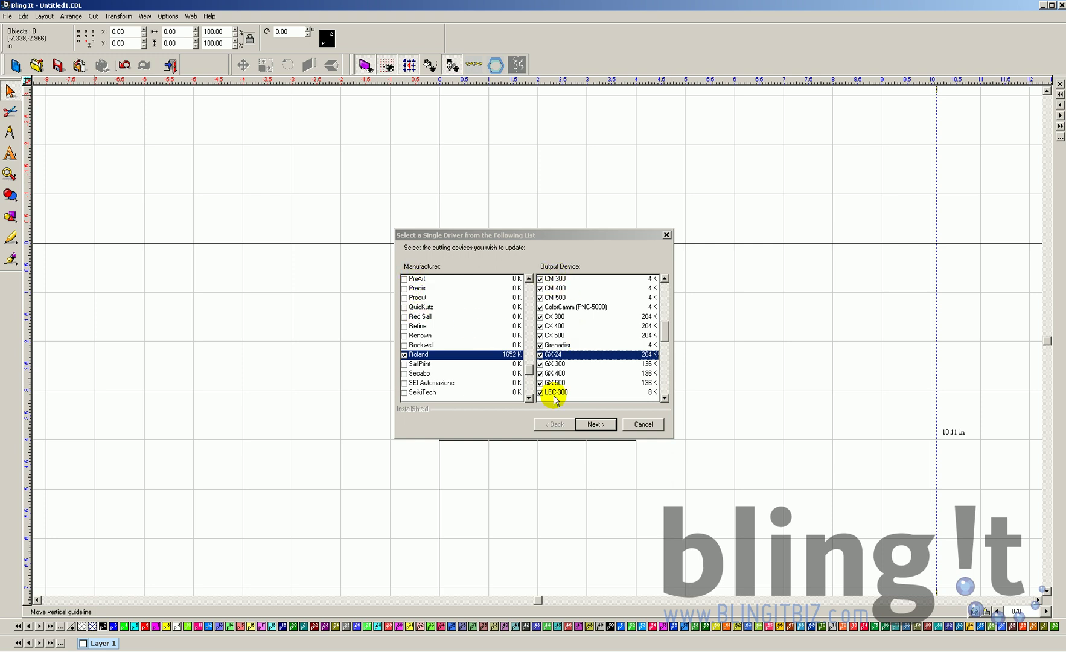
- Cancel the driver dialog and zoom in on the page with the Zoom flyout
left_click(625, 425)
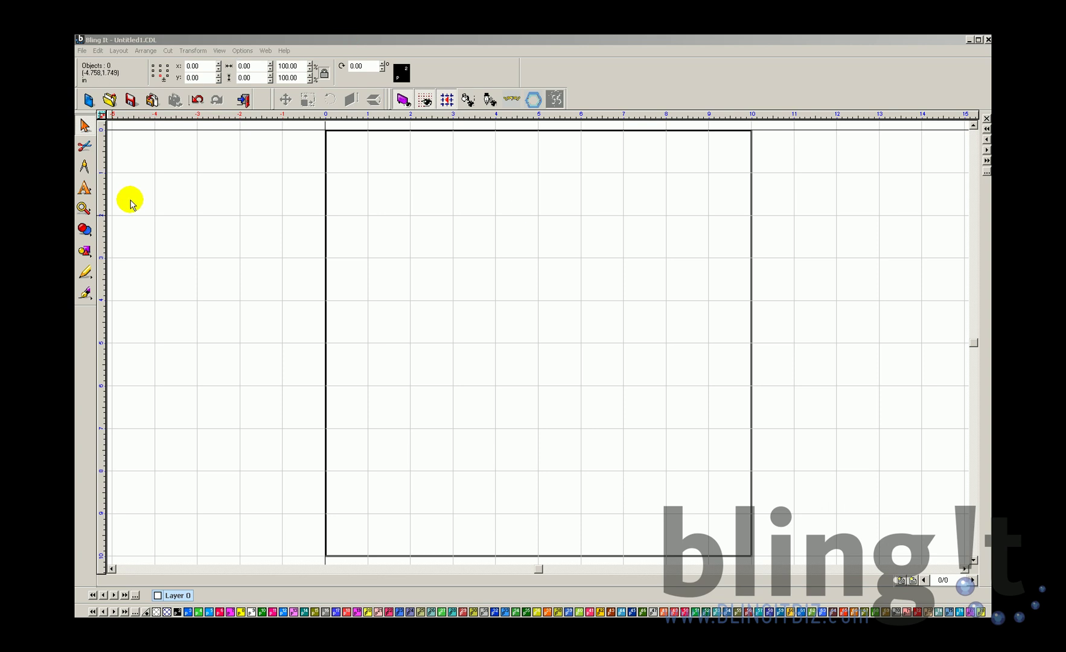
left_click(87, 212)
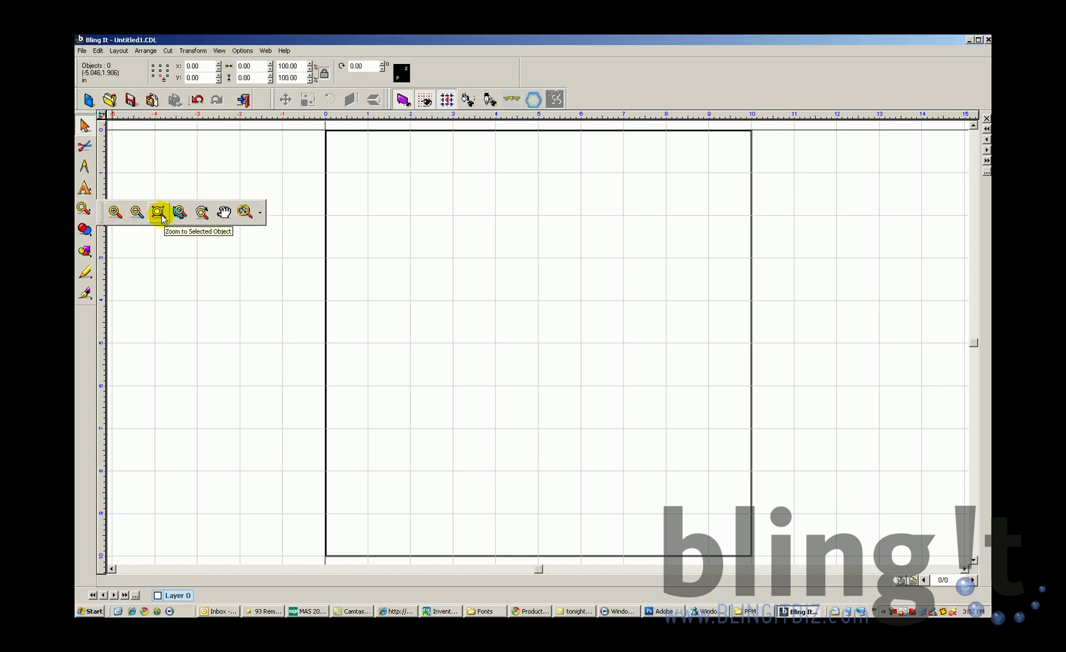
left_click(534, 267)
- Adjust the zoom with the mouse wheel, then fit the whole page to the window with F4
scroll(538, 343, "up", 2)
scroll(537, 342, "down", 4)
scroll(538, 345, "up", 1)
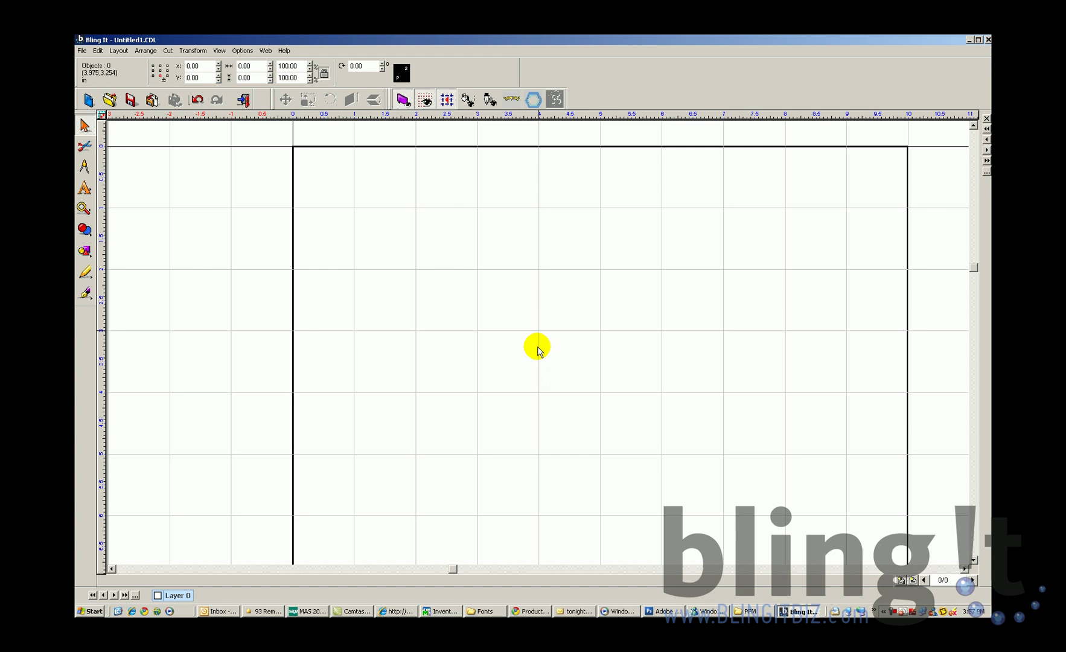
scroll(538, 348, "down", 1)
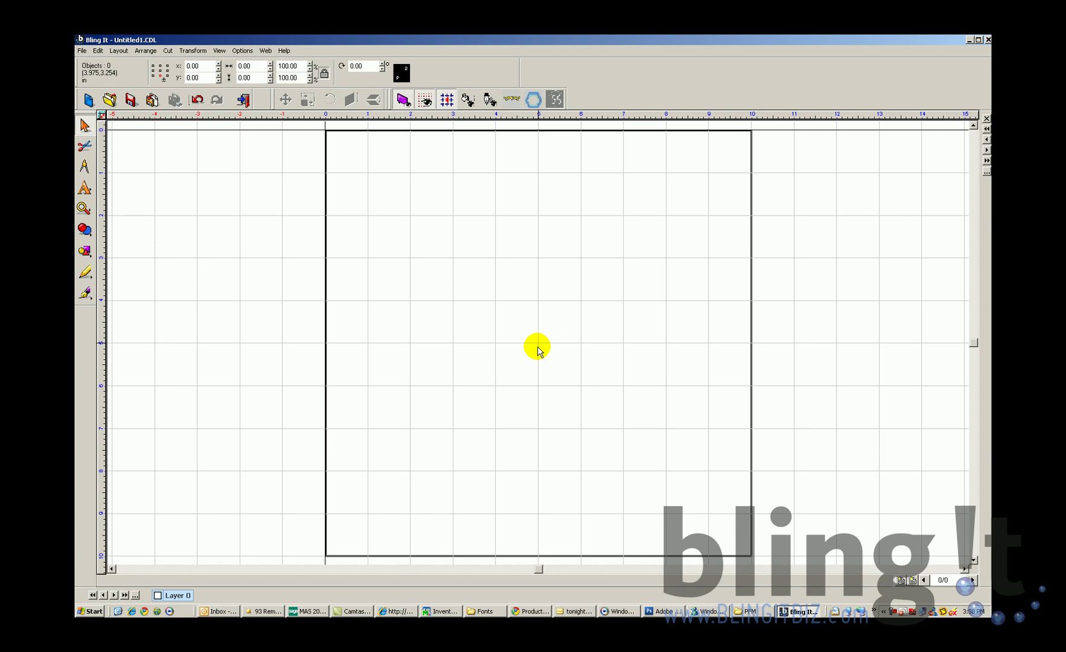
scroll(539, 352, "down", 1)
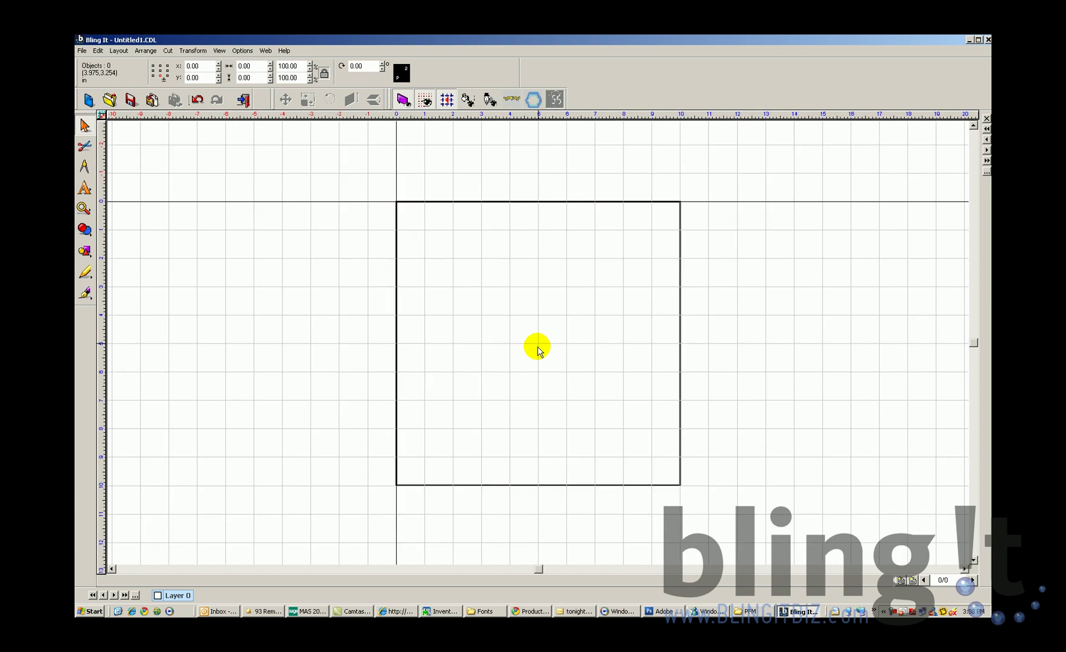
scroll(540, 335, "up", 1)
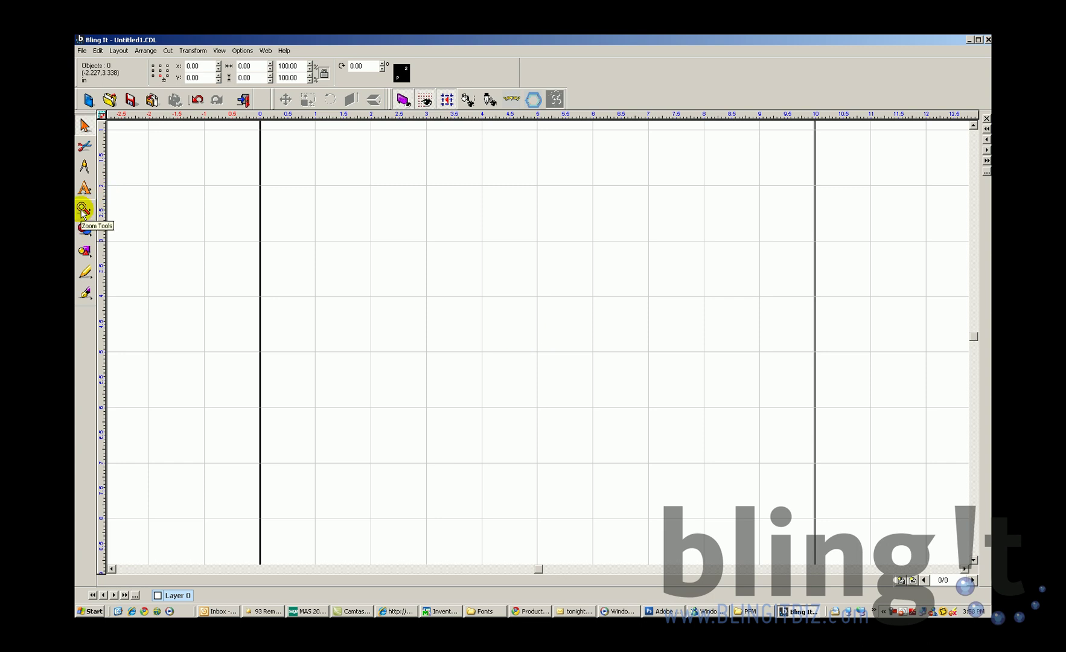
scroll(538, 345, "down", 2)
scroll(538, 344, "up", 1)
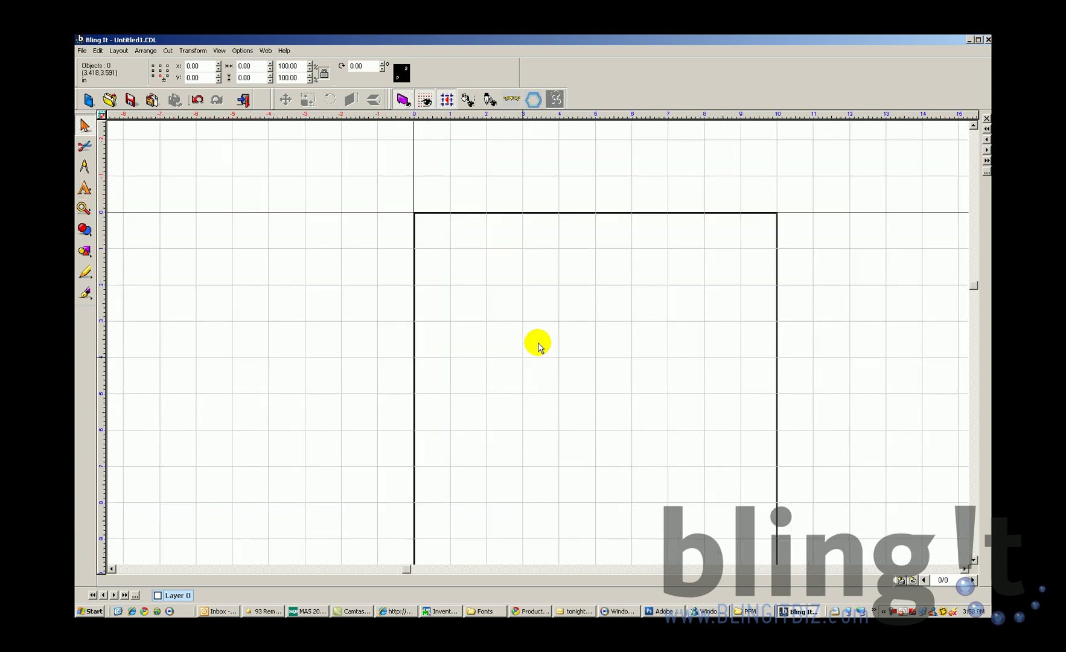
key("F4")
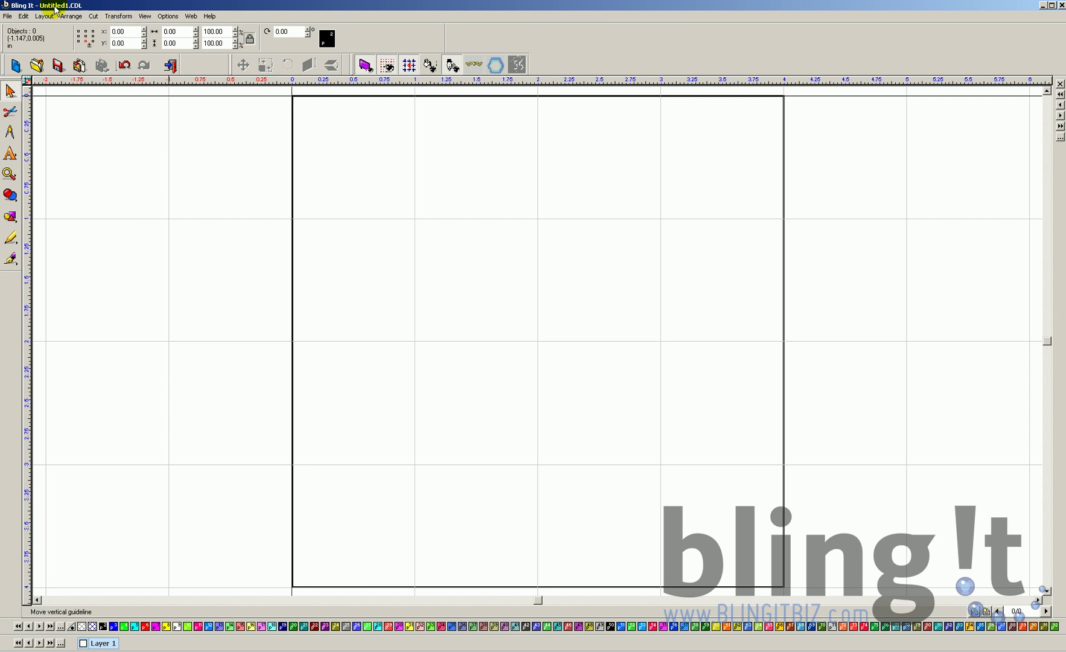
- Set the blank size to Width 10 and Height 10 inches via Layout > Blank Size
left_click(44, 16)
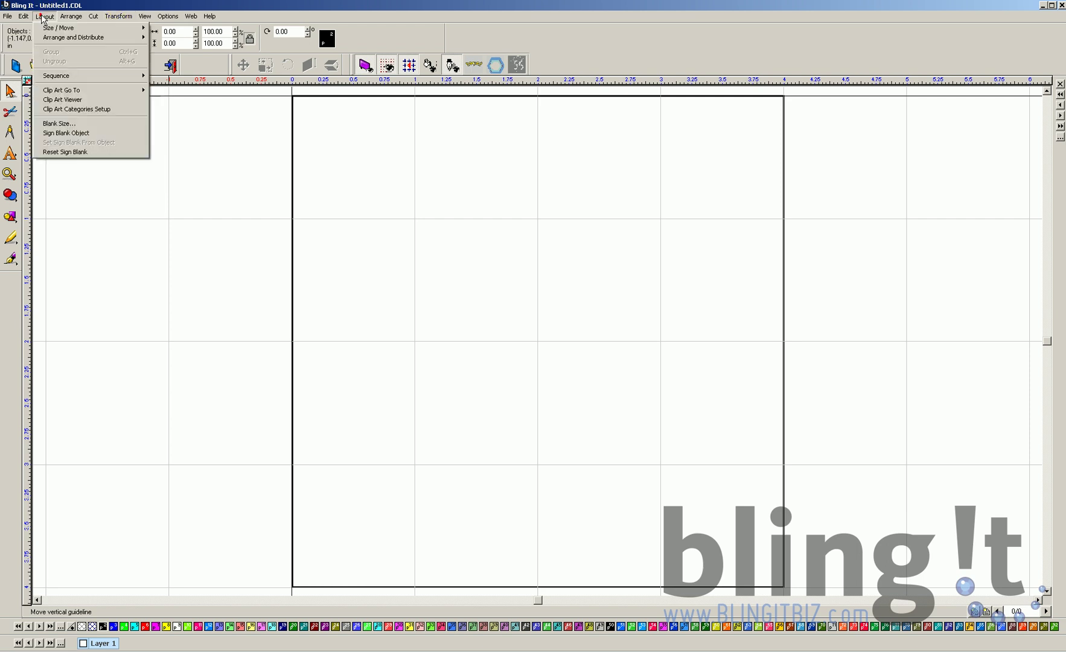
left_click(59, 125)
double_click(510, 321)
type("10")
key("Tab")
type("10")
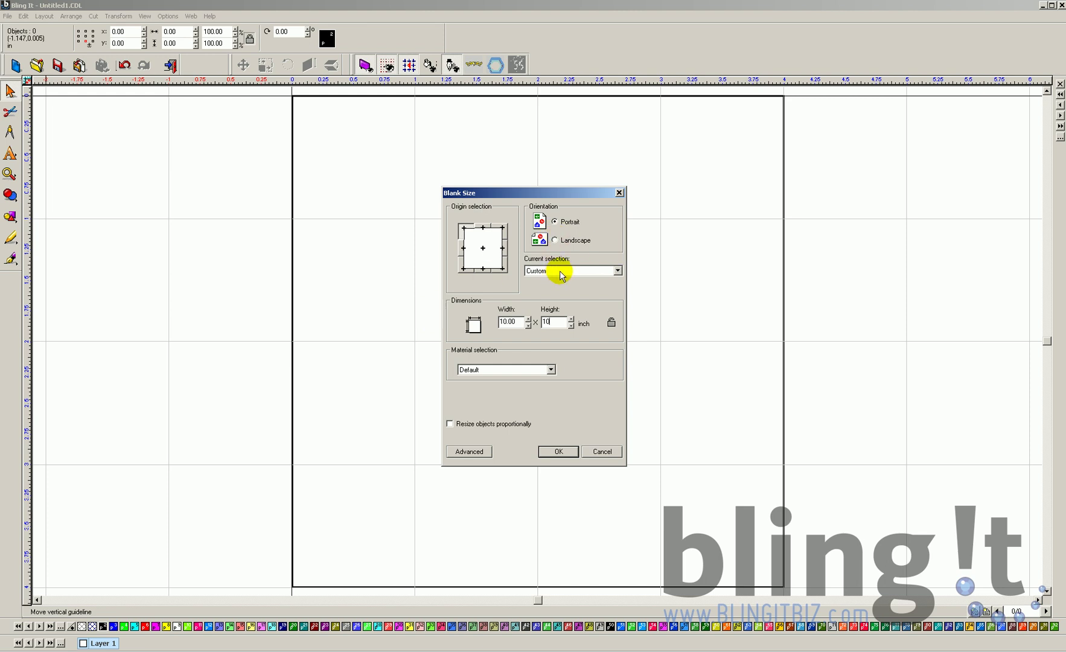
left_click(554, 452)
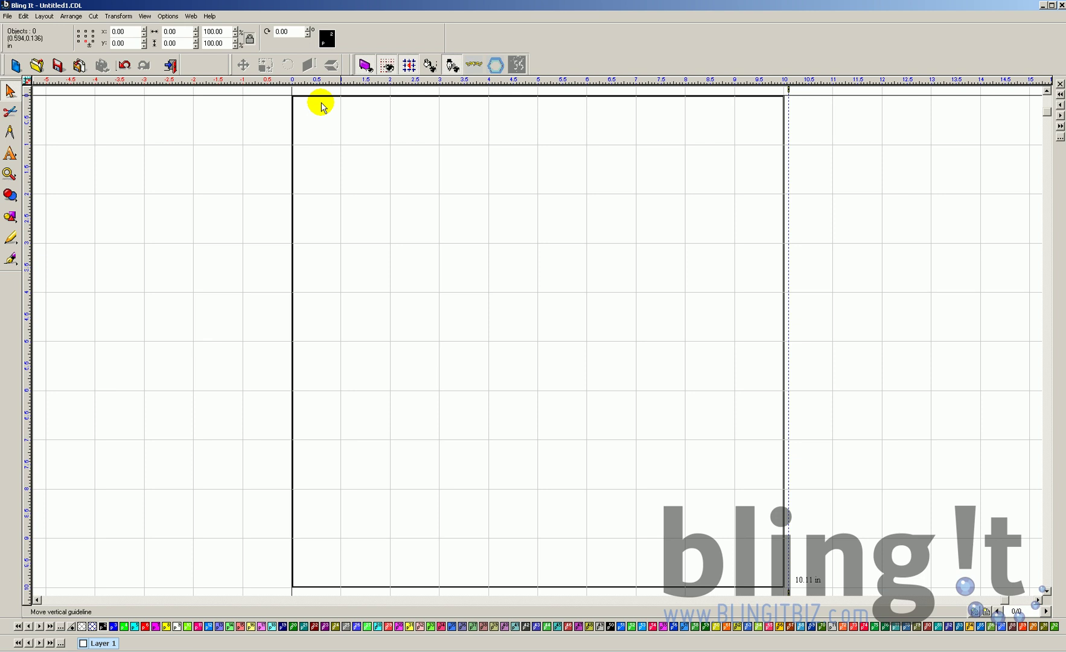
- Choose Help > Index to open the SignLab OOBling Reference Guide
left_click(210, 17)
left_click(217, 28)
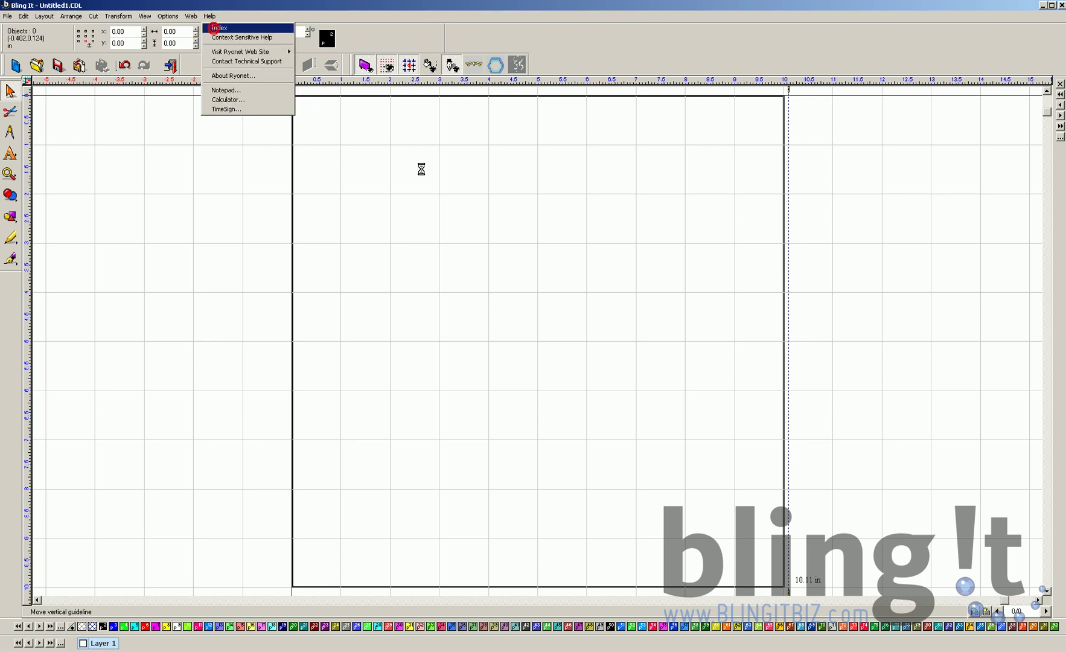